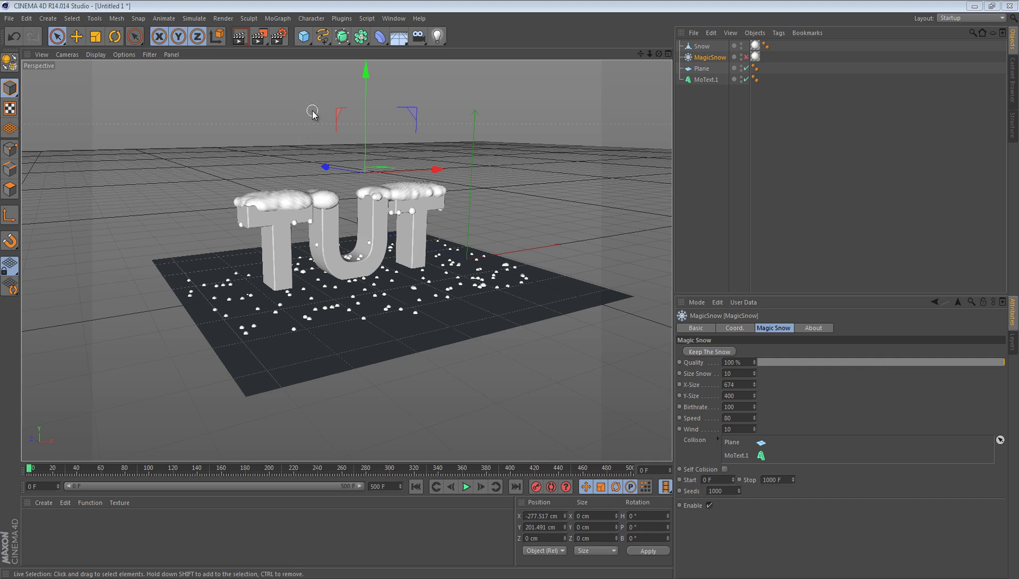
Select the baked Snow mesh covering the TUT letters in the viewport.
left_click(341, 18)
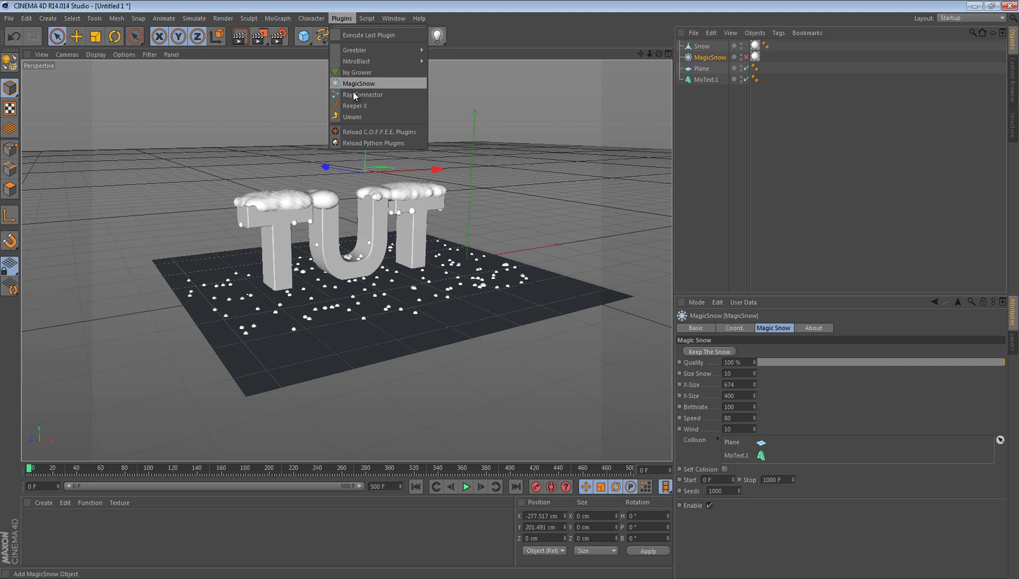
left_click(514, 117)
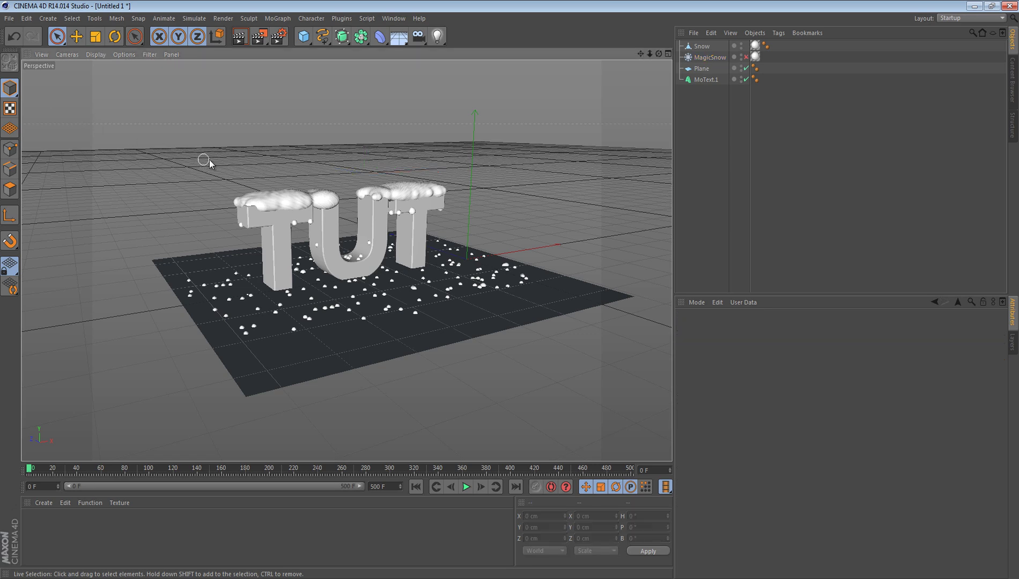
left_click(420, 188)
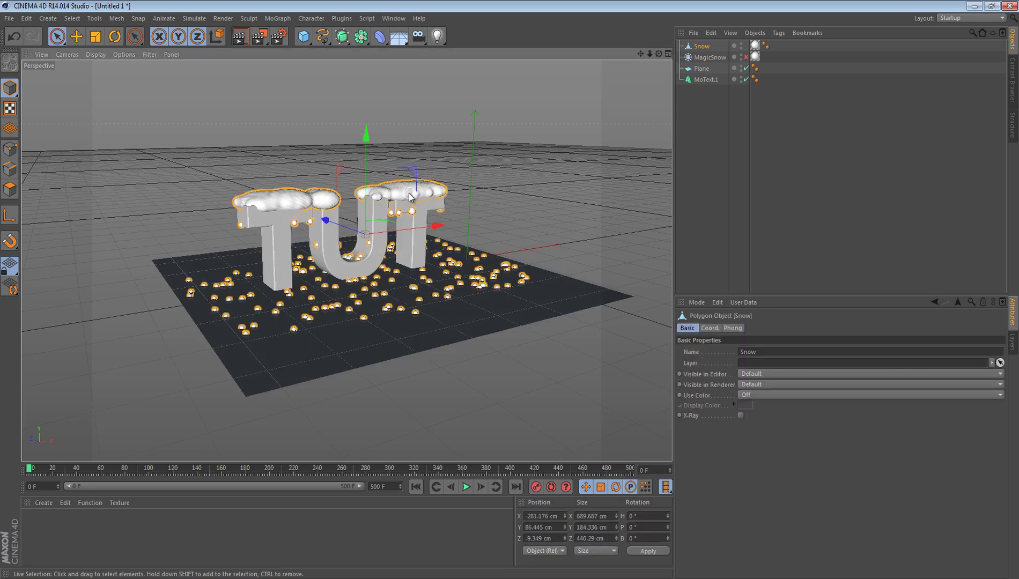
Delete the baked Snow object and the MagicSnow emitter.
key("Delete")
left_click(700, 47)
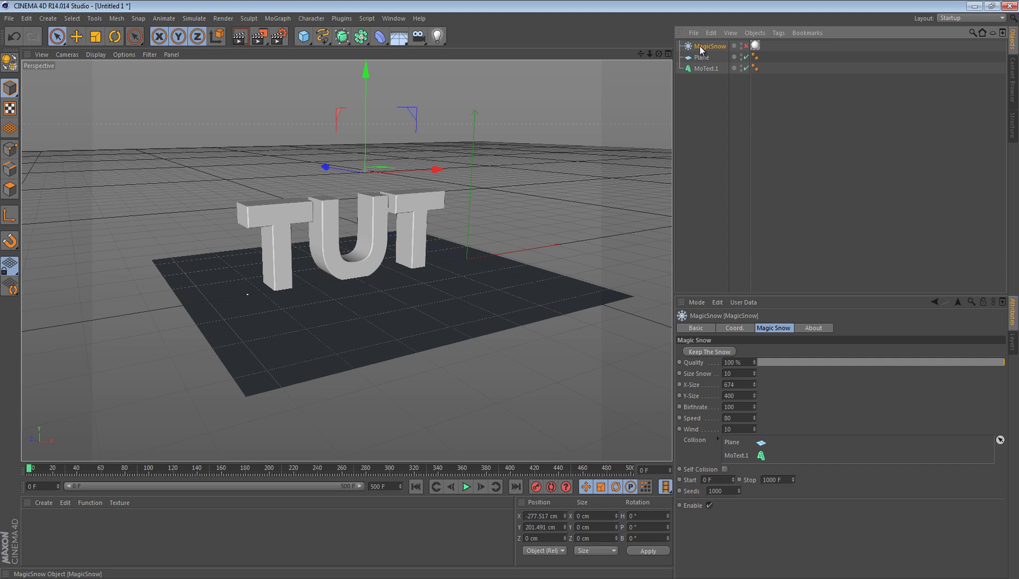
key("Delete")
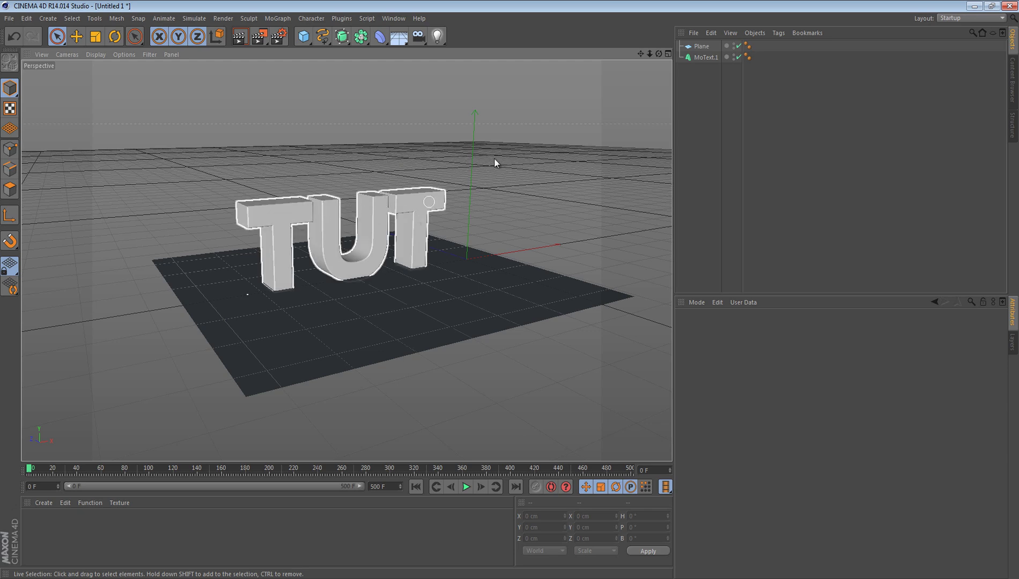
Orbit and pan the view to recentre the TUT text and plane.
left_click_drag(660, 54, 509, 290)
left_click_drag(639, 54, 509, 290)
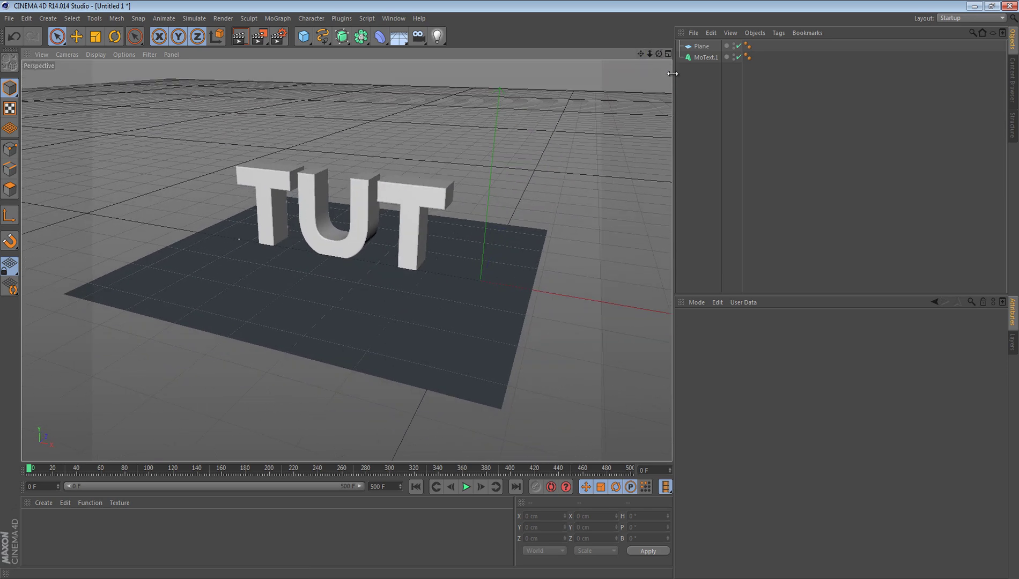
left_click(702, 47)
left_click(700, 69)
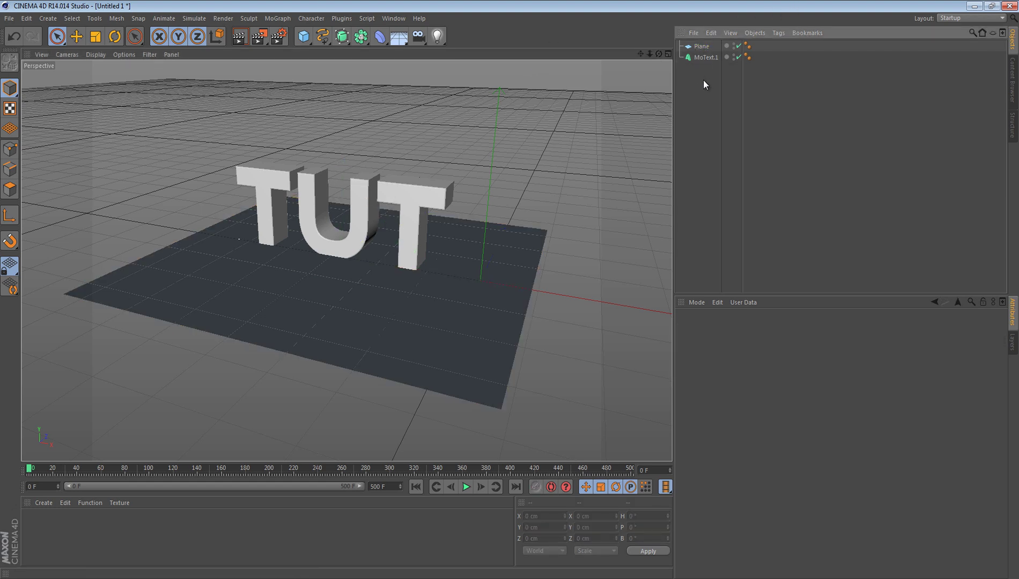
Add a new MagicSnow emitter from Plugins and move it up over the TUT letters.
left_click(340, 18)
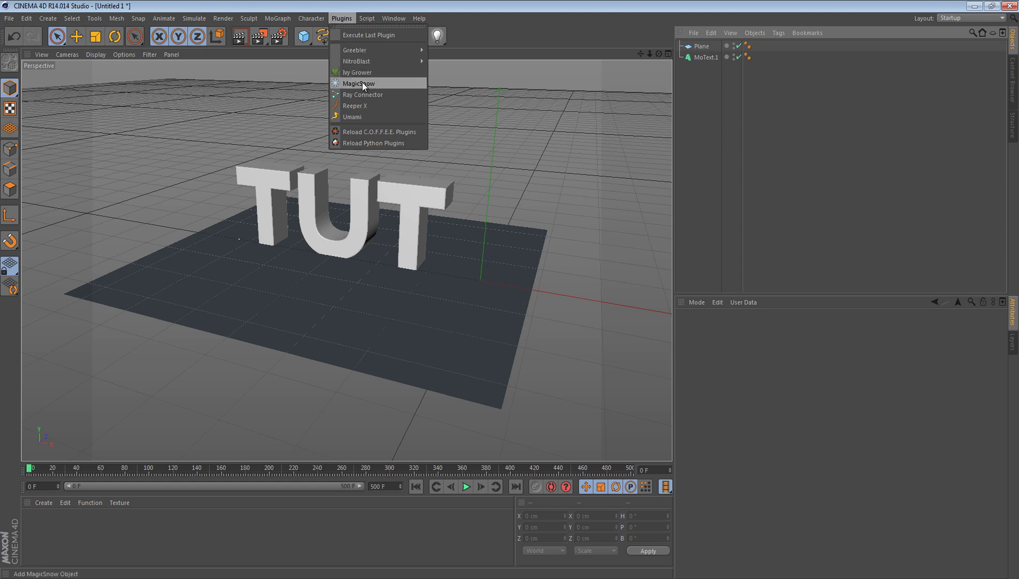
left_click(347, 83)
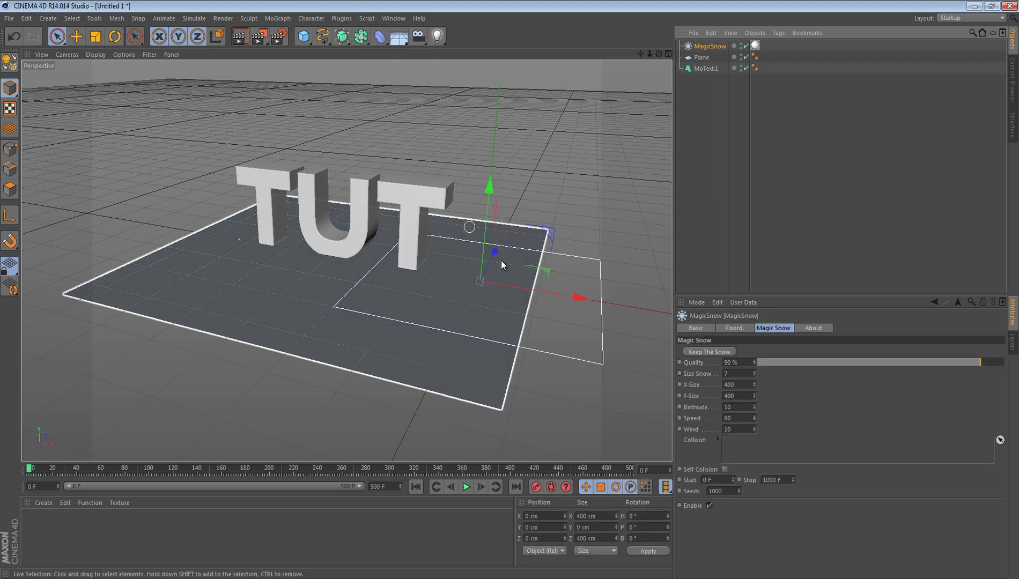
left_click_drag(572, 296, 417, 269)
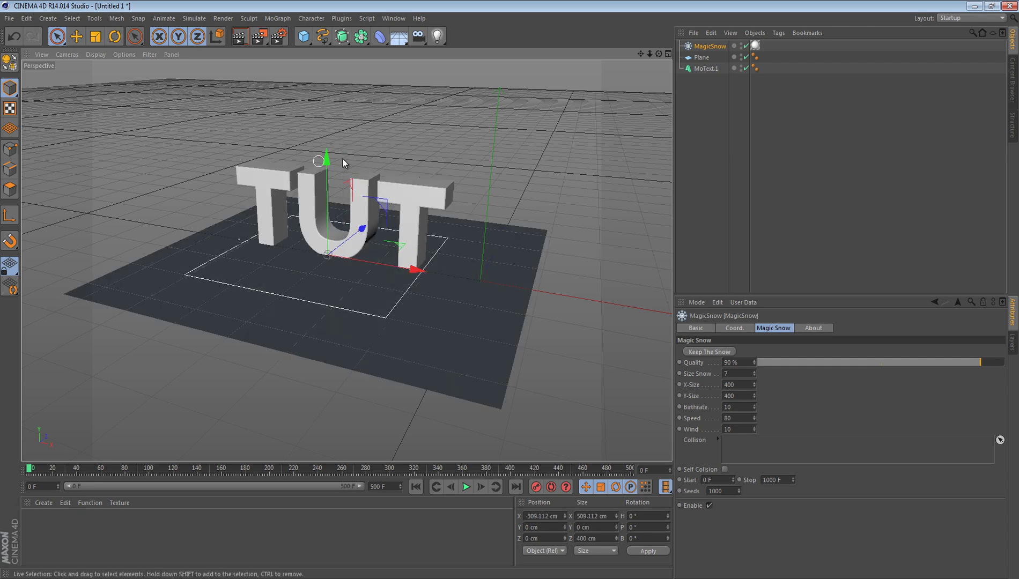
left_click_drag(326, 159, 325, 67)
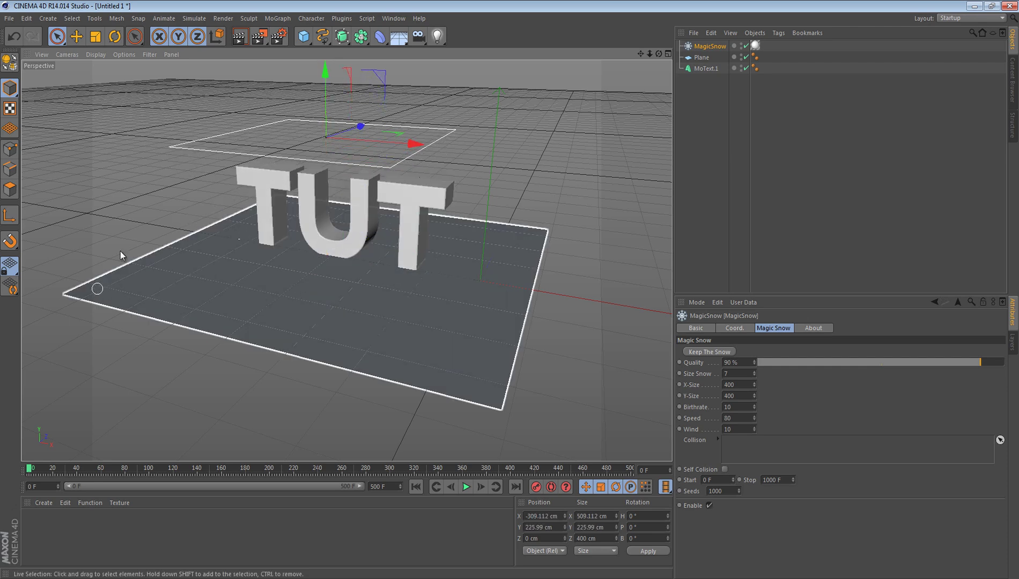
left_click(143, 168)
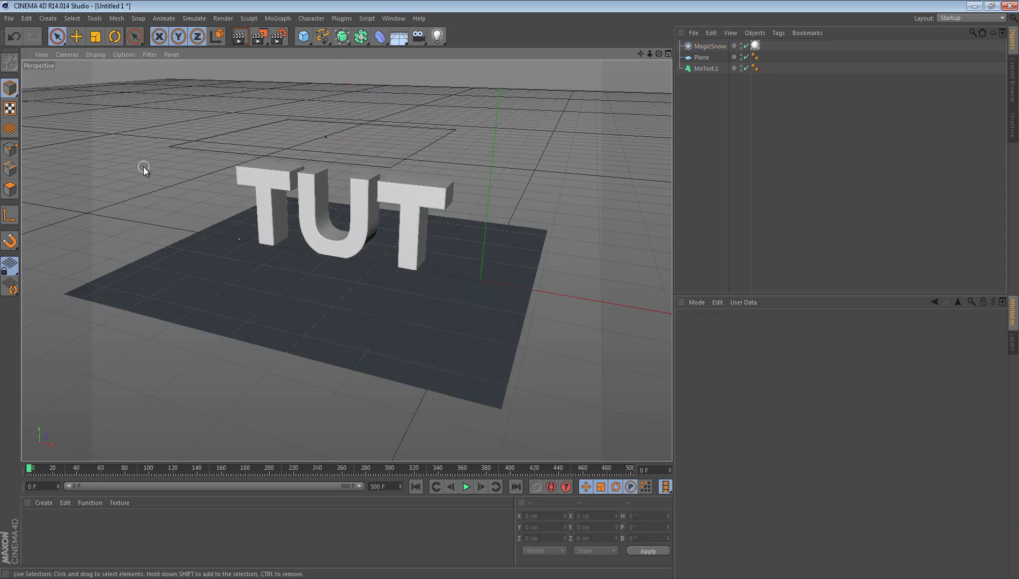
left_click(187, 147)
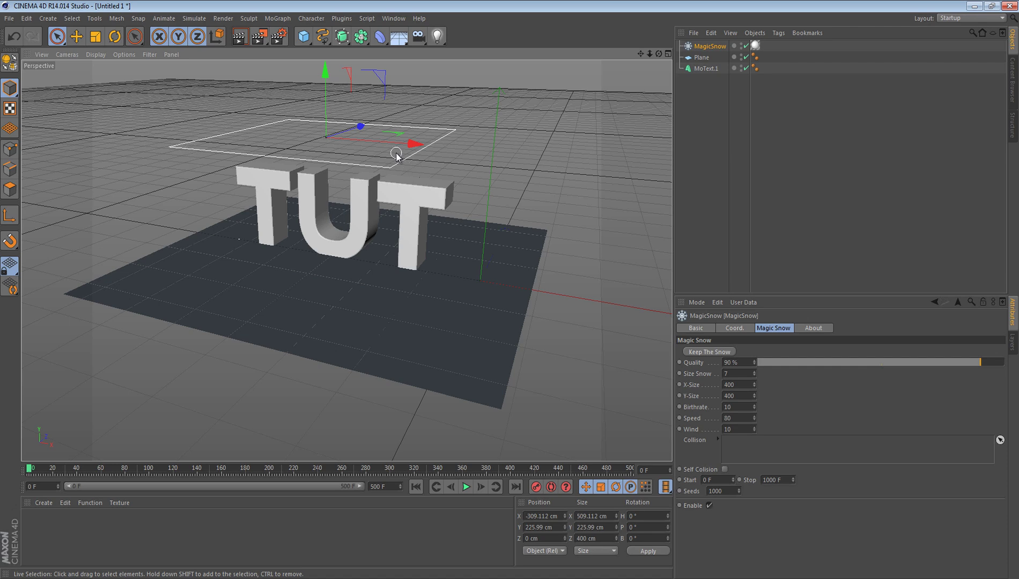
left_click_drag(412, 143, 449, 146)
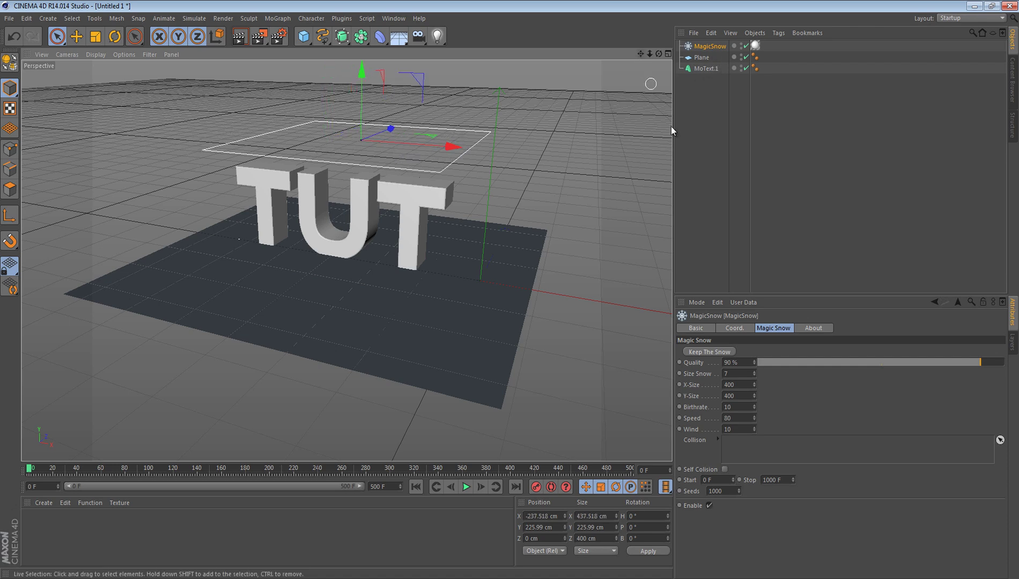
Set the emitter's X-Size to 615 and Y-Size to 296, centring it over the text.
left_click_drag(659, 53, 509, 290)
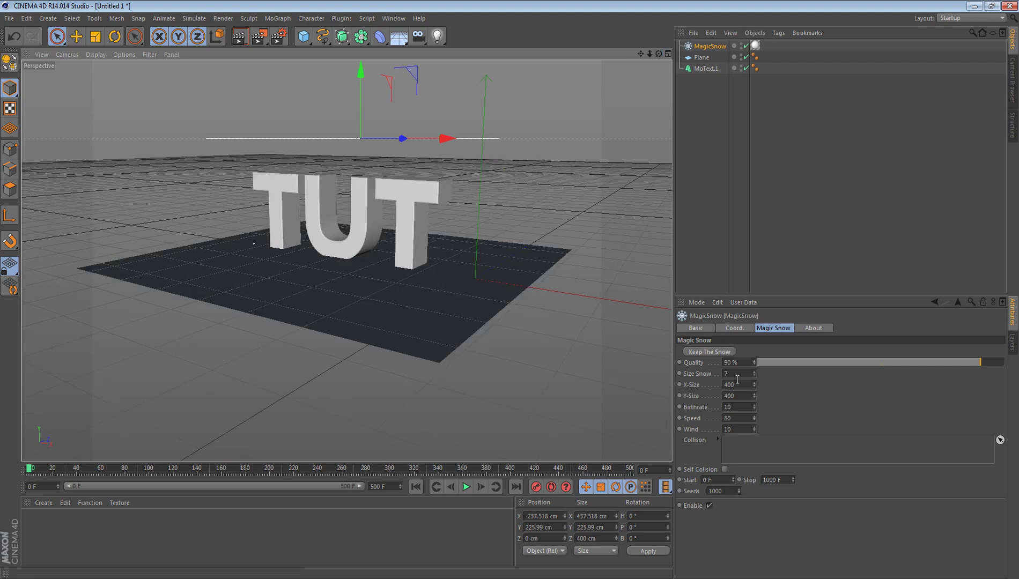
left_click_drag(755, 384, 678, 95)
left_click_drag(659, 54, 510, 283)
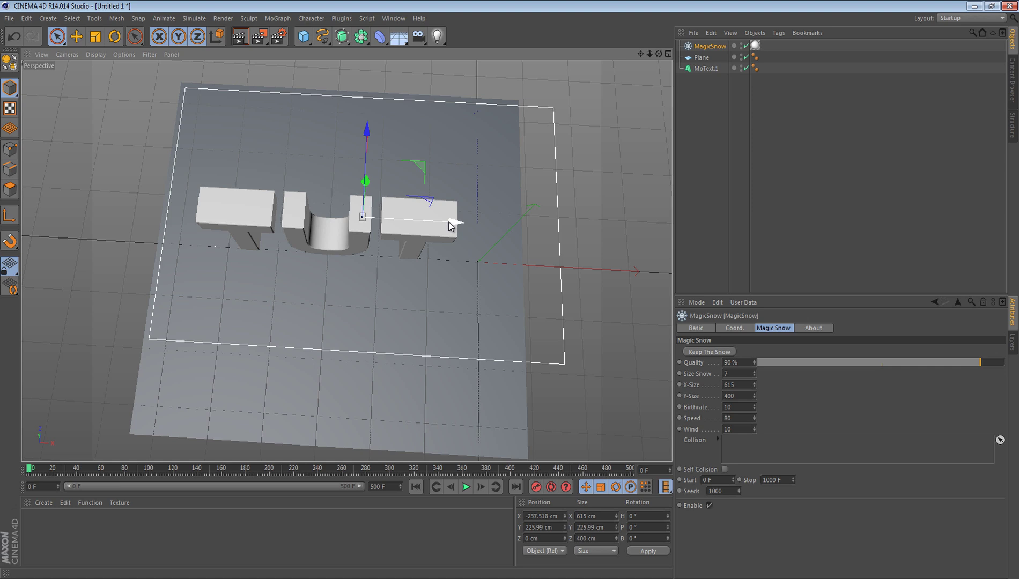
left_click_drag(449, 225, 434, 223)
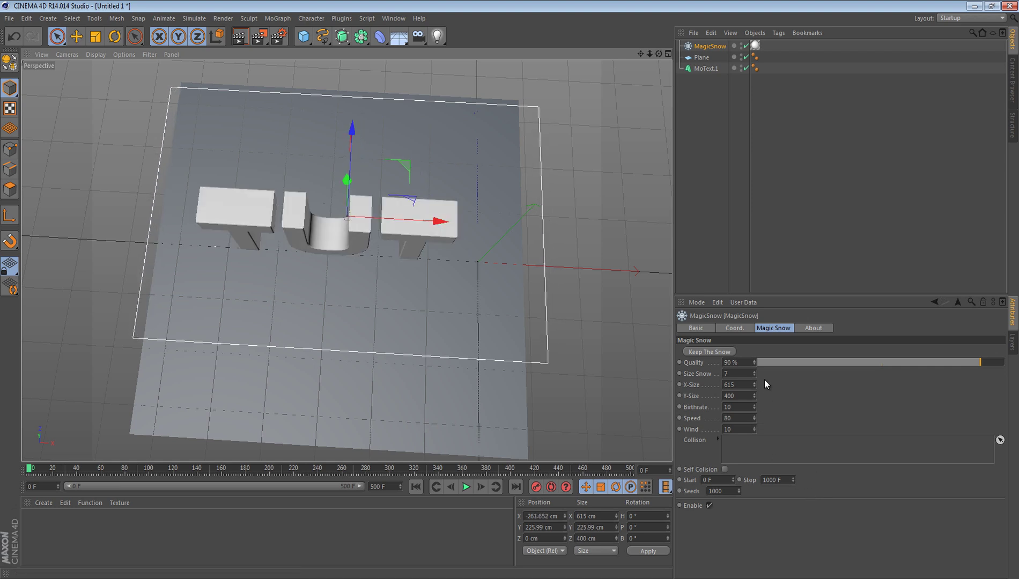
mouse_move(754, 395)
left_mouse_down()
mouse_move(752, 410)
mouse_move(753, 391)
left_mouse_up()
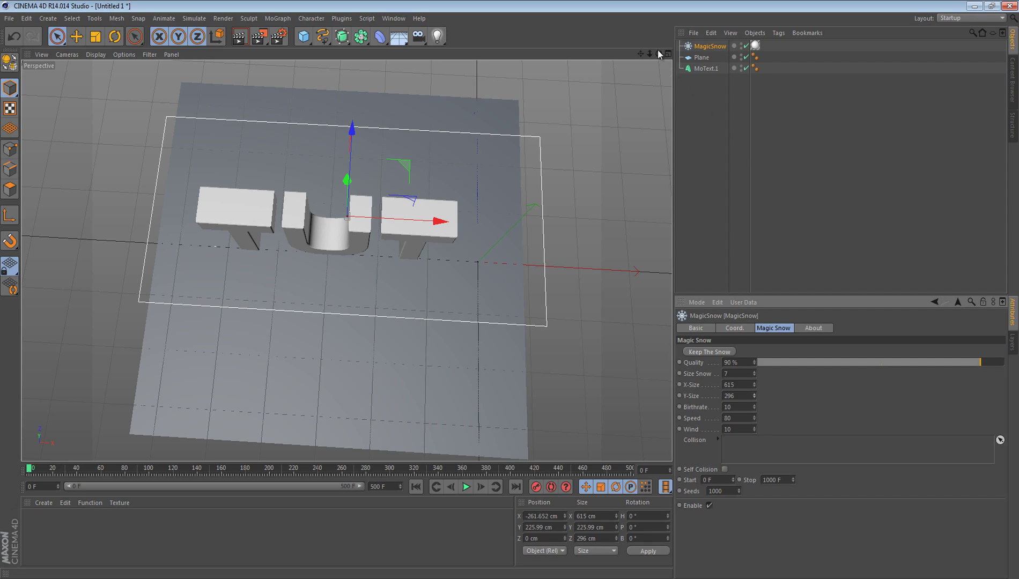
left_click_drag(659, 54, 511, 295)
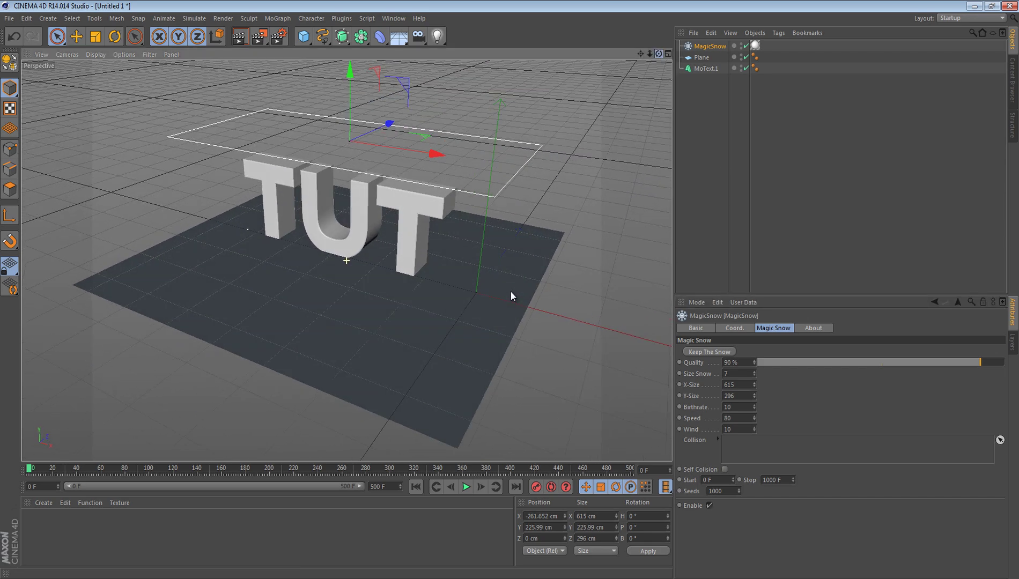
Drag MoText.1 and Plane into MagicSnow's Collision list.
left_click(701, 57)
left_click(713, 46)
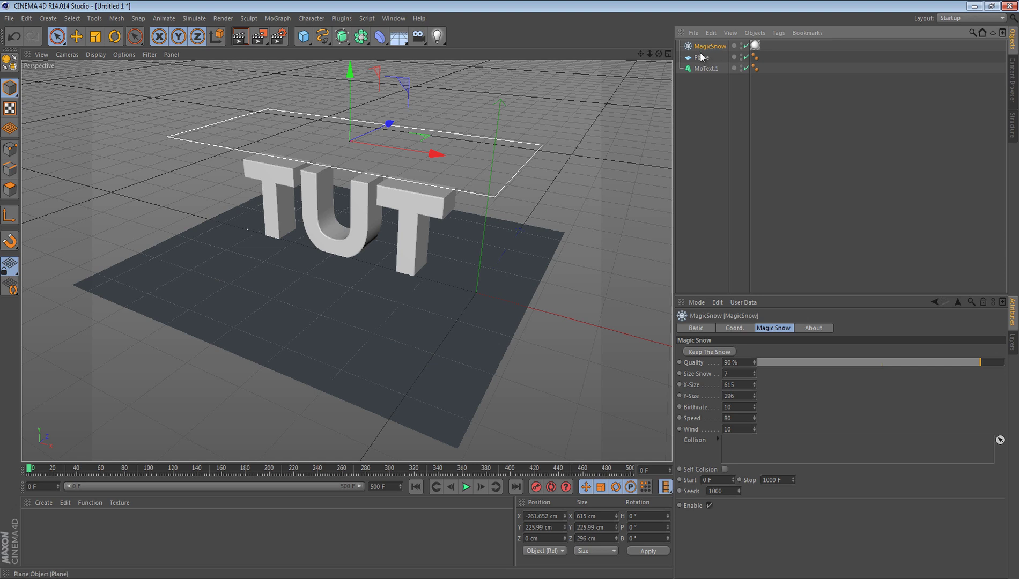
left_click_drag(702, 69, 794, 380)
left_click_drag(797, 446, 747, 451)
left_click_drag(700, 56, 757, 456)
left_click(390, 488)
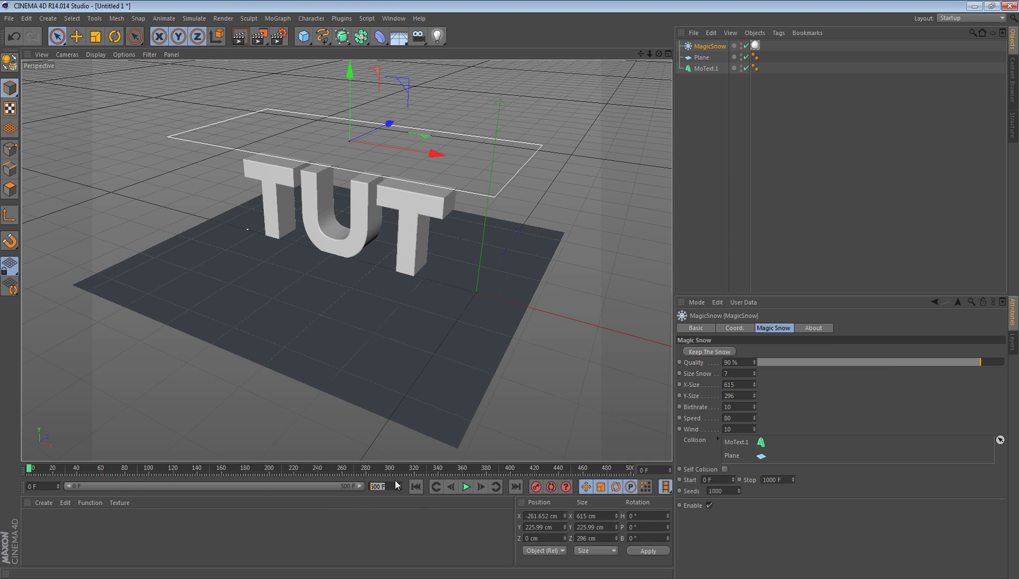
left_click(399, 514)
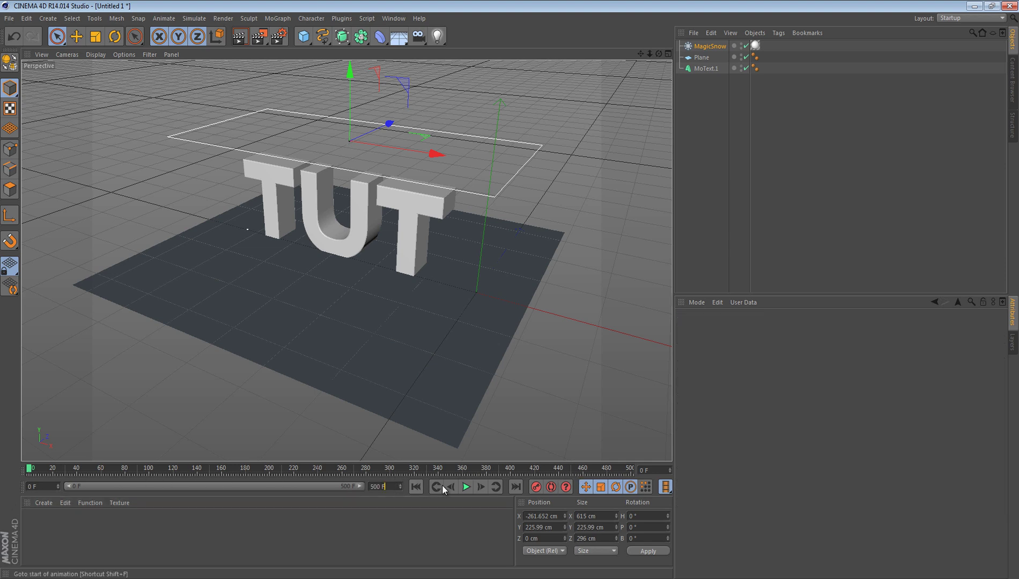
left_click(707, 46)
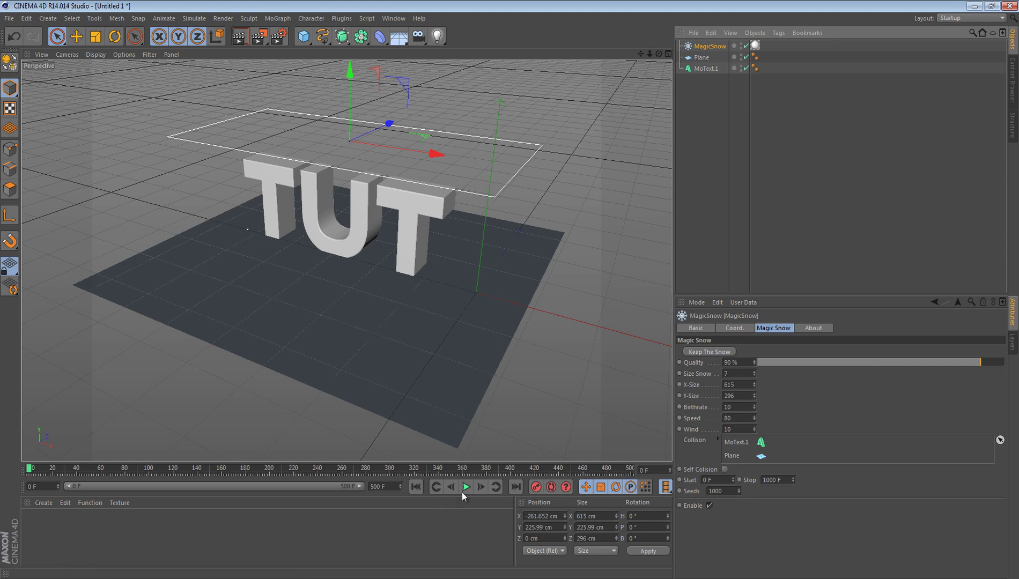
left_click(462, 489)
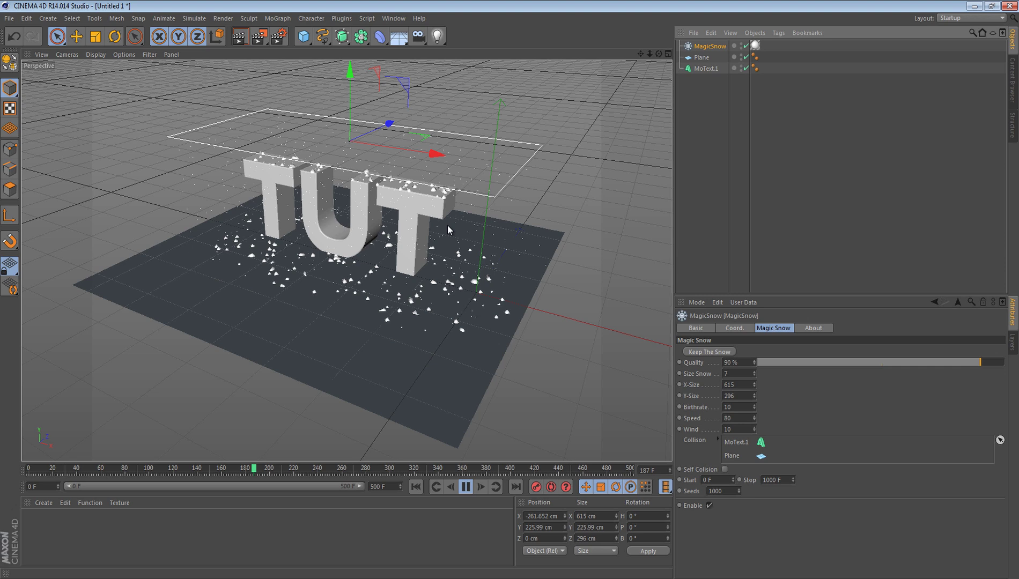
left_click(464, 487)
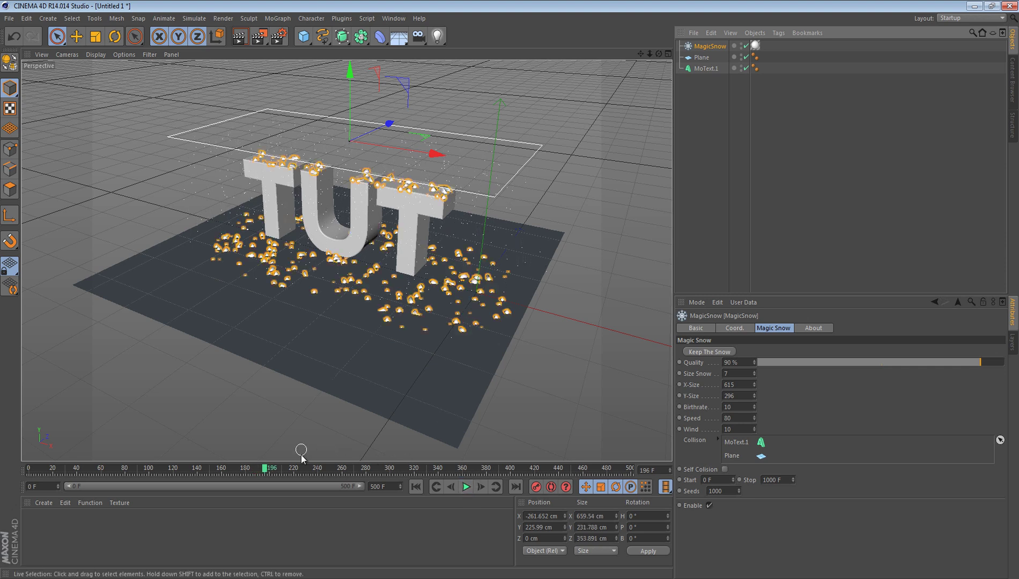
left_click_drag(265, 472, 30, 471)
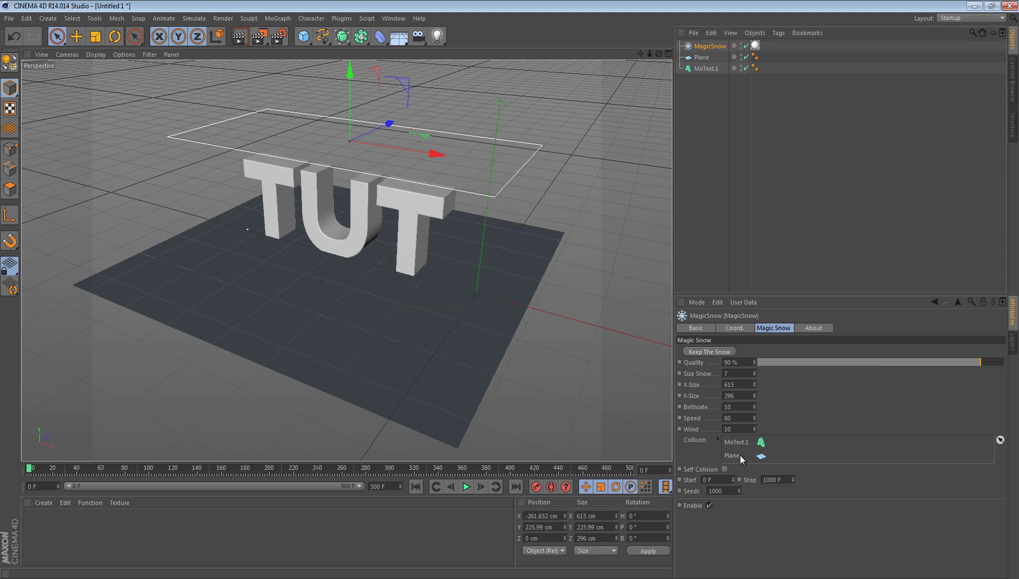
Set Size Snow to 10 and Birthrate to 50, then play the snowfall.
double_click(735, 374)
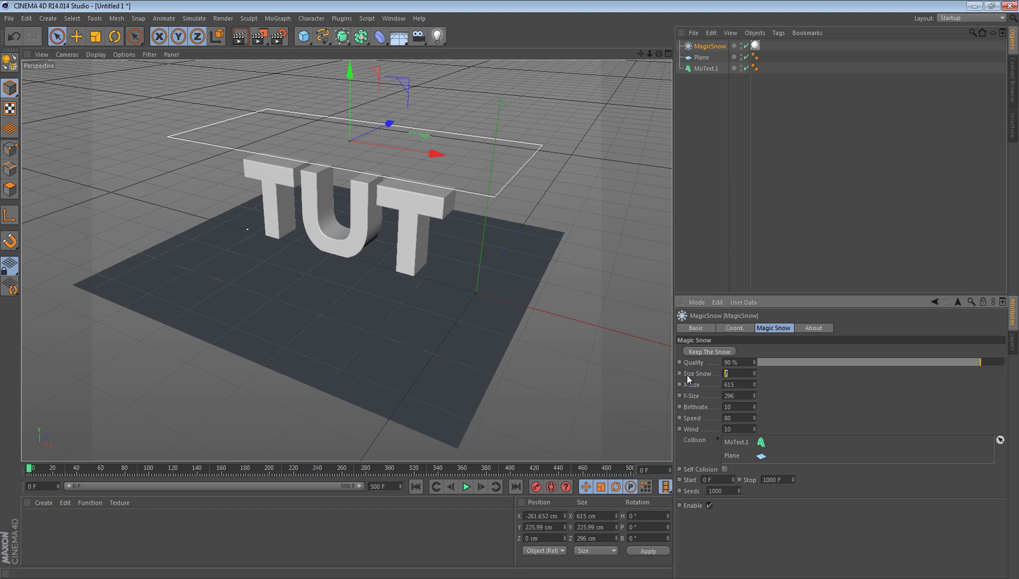
type("10")
type("50")
left_click(465, 486)
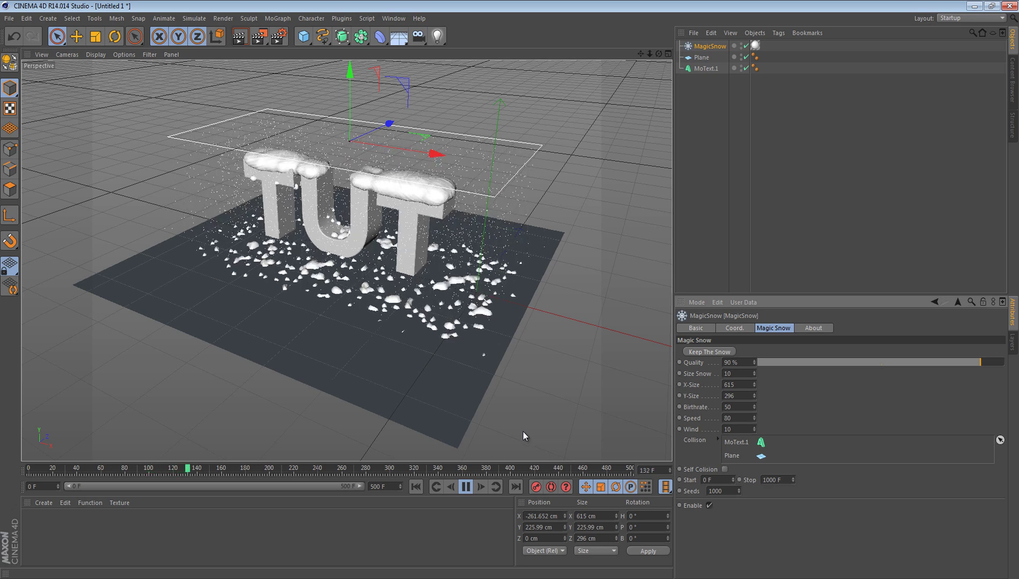
Stop playback at frame 136 and bake the snow into a separate Snow object.
key("t")
left_click(465, 486)
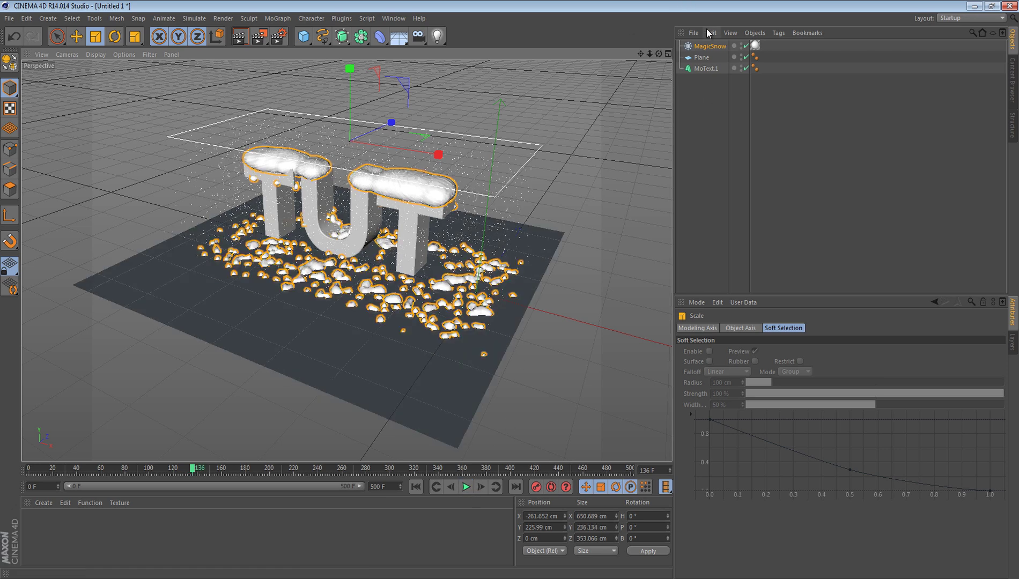
left_click(708, 46)
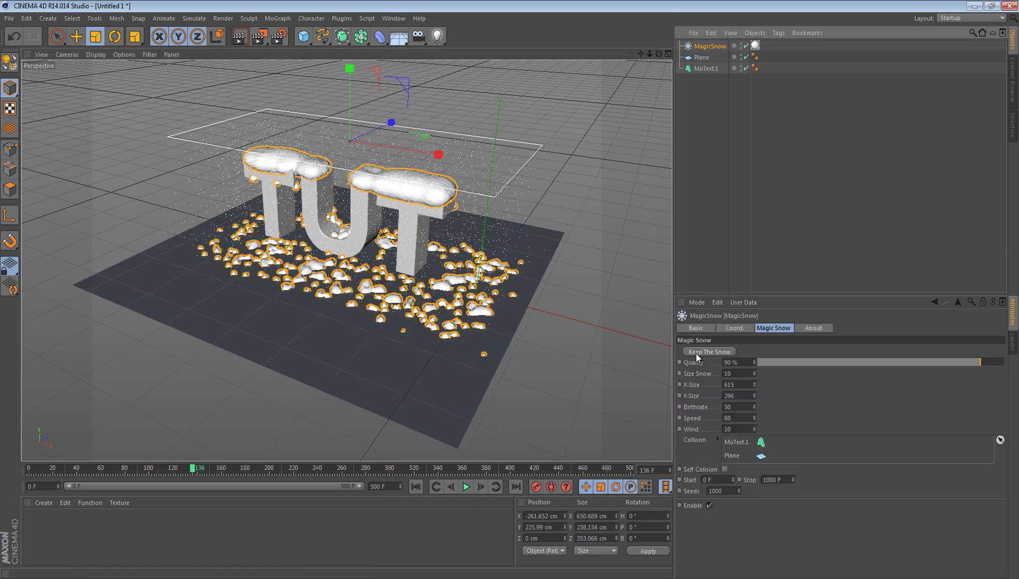
left_click(696, 352)
left_click(704, 46)
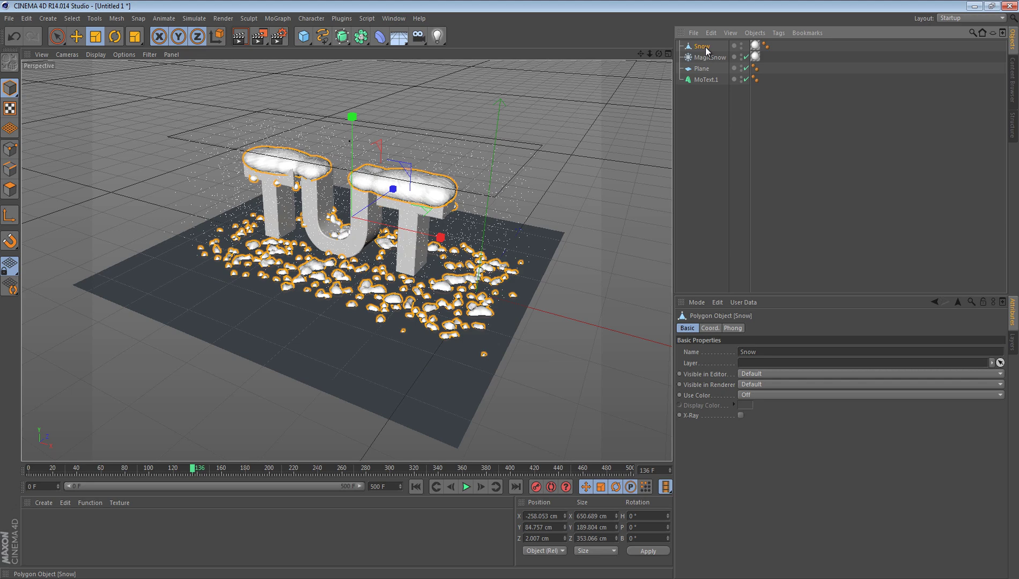
left_click(702, 58)
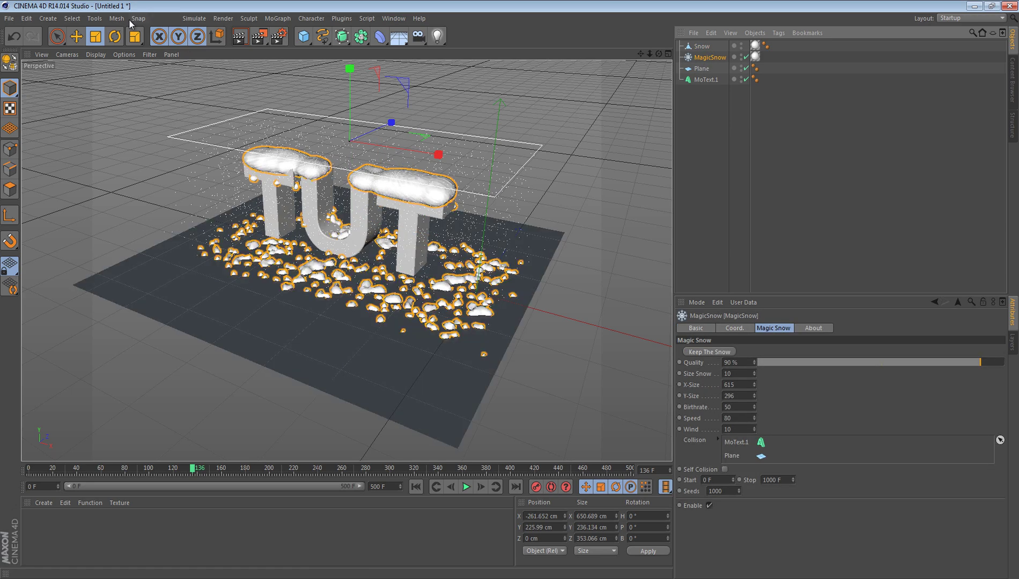
left_click(57, 36)
Scrub to frame 500 and delete the MagicSnow emitter.
left_click(658, 59)
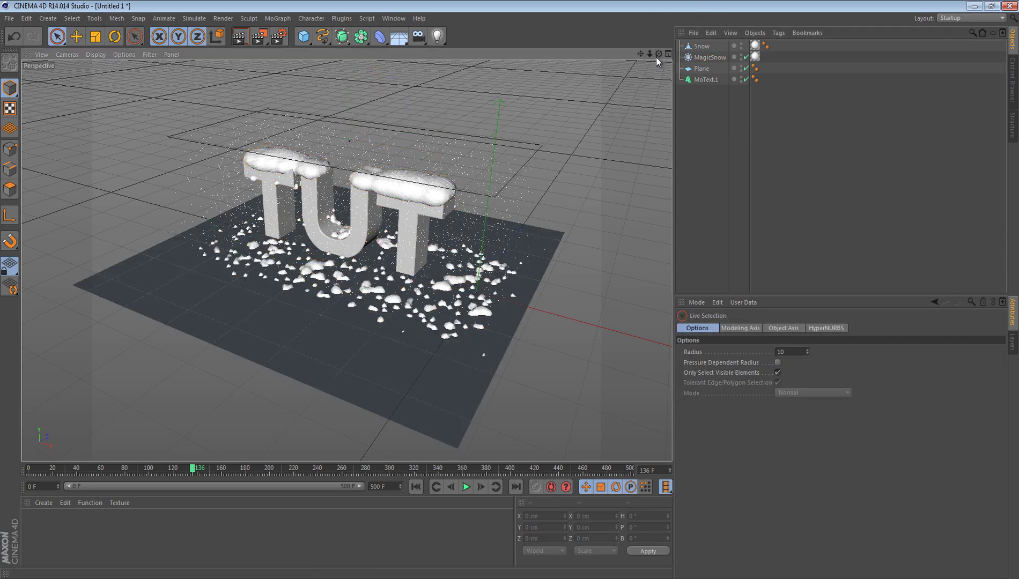
left_click_drag(658, 54, 510, 290)
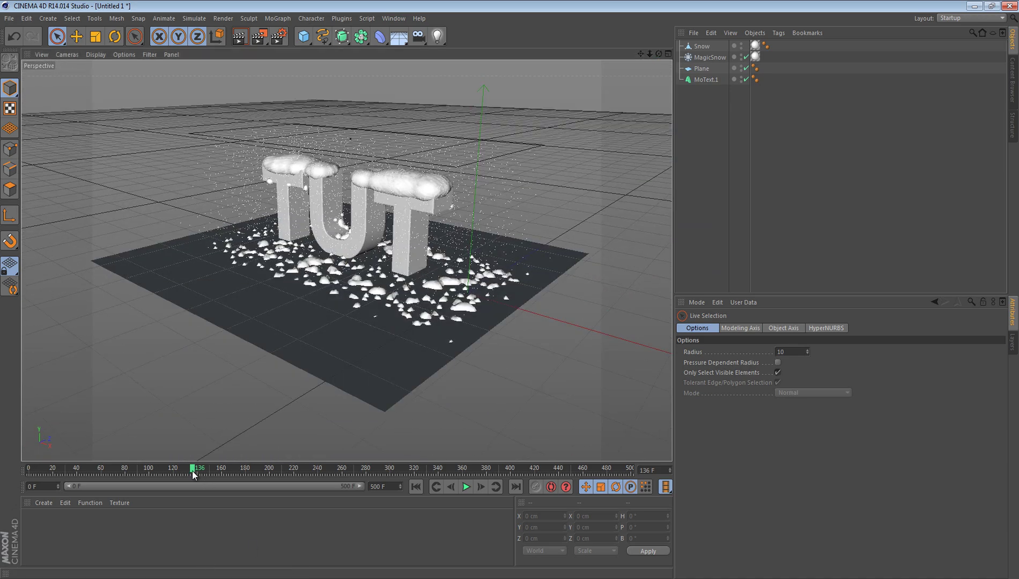
left_click_drag(191, 470, 309, 464)
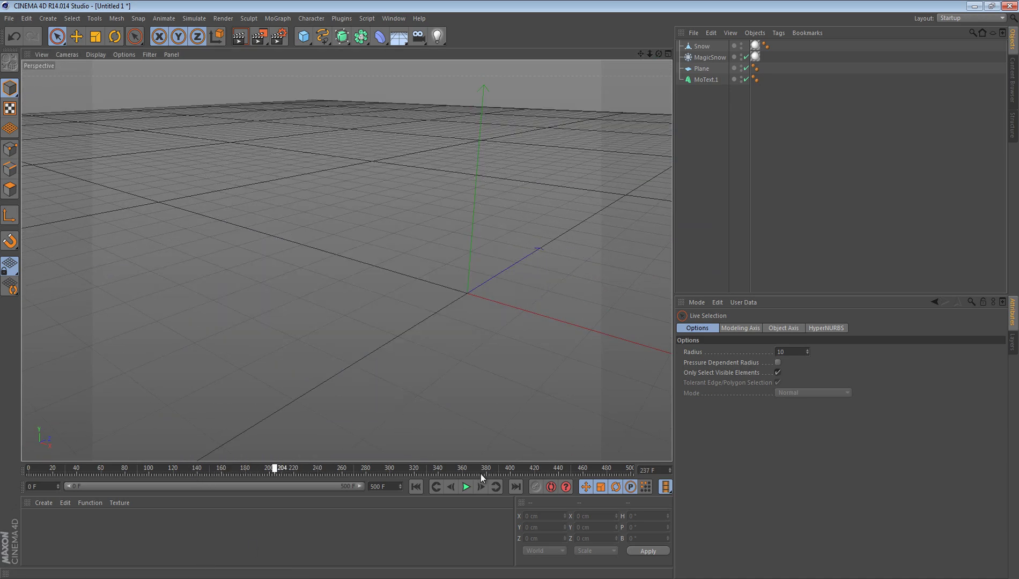
left_click_drag(637, 469, 629, 466)
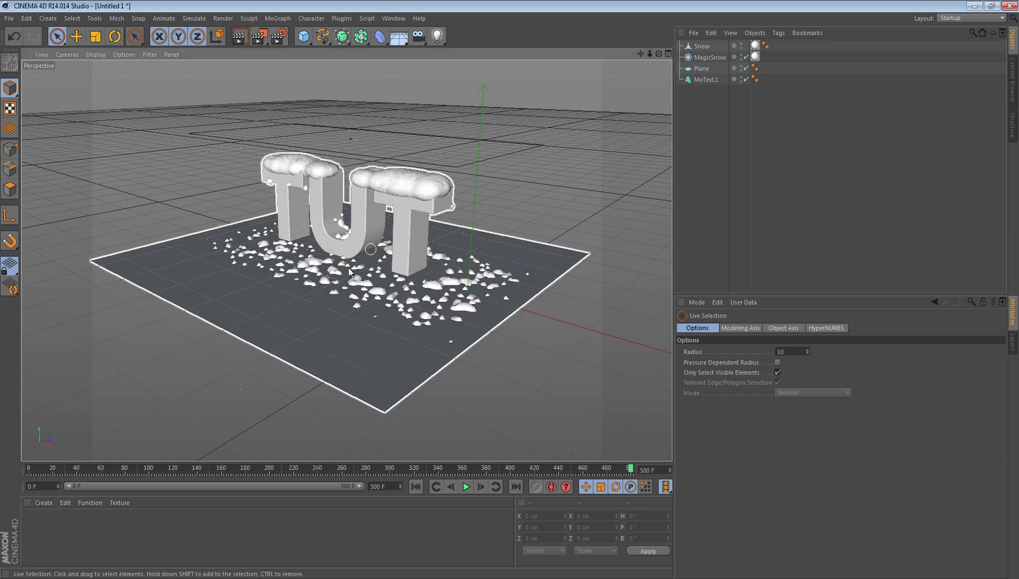
left_click(480, 140)
key("Delete")
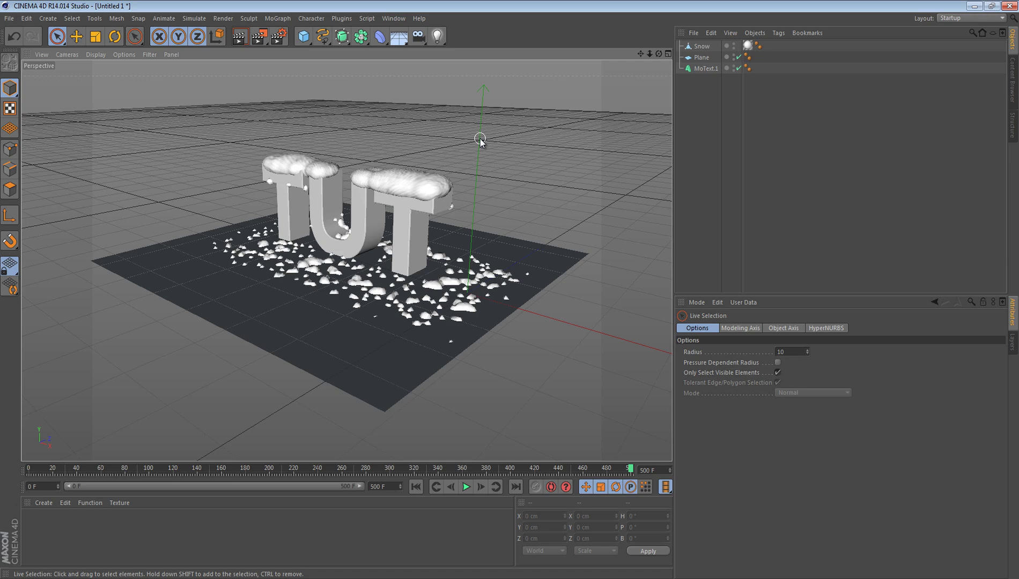
left_click_drag(658, 54, 511, 289)
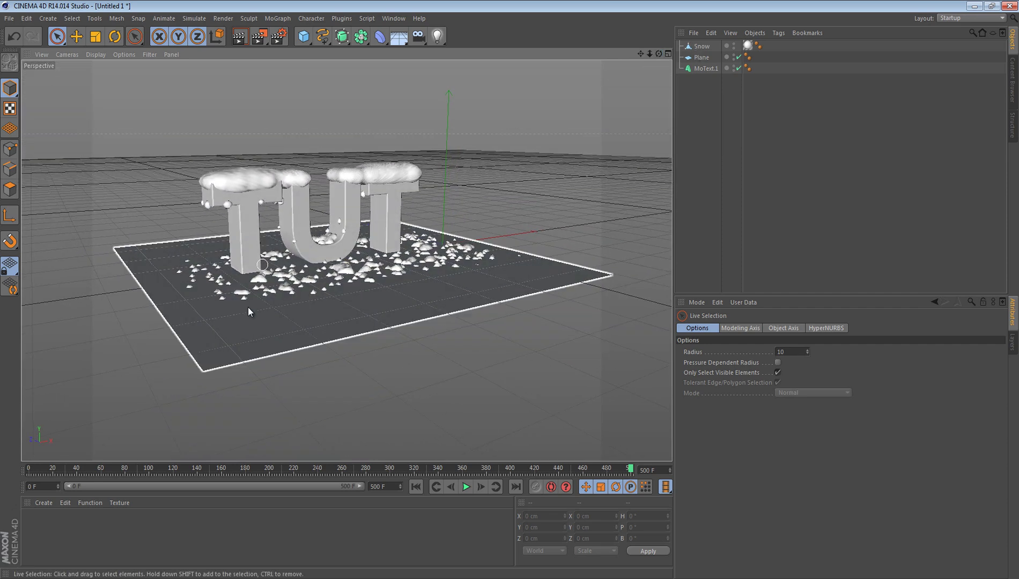
left_click(701, 46)
left_click(700, 57, "shift")
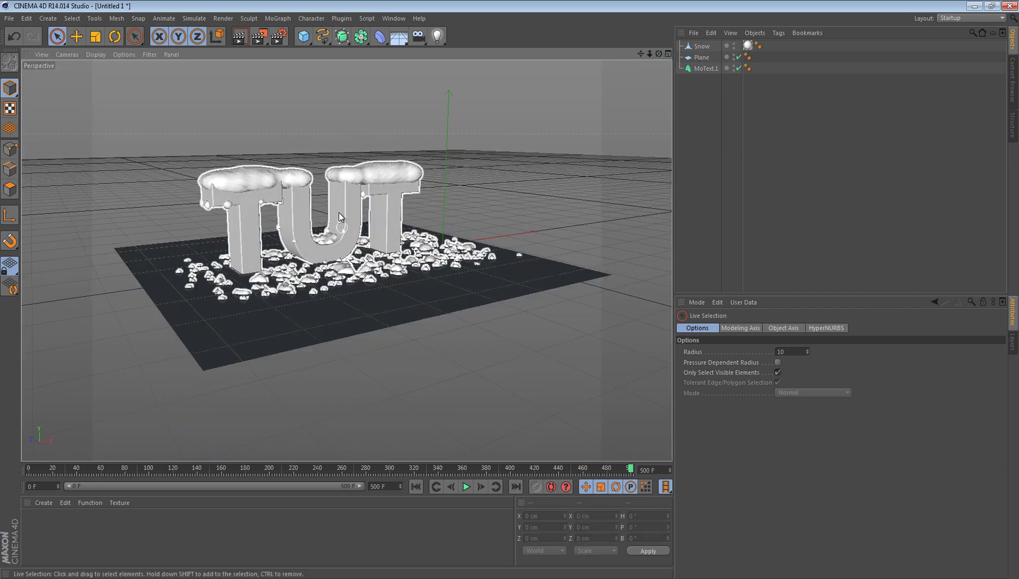
left_click(336, 324)
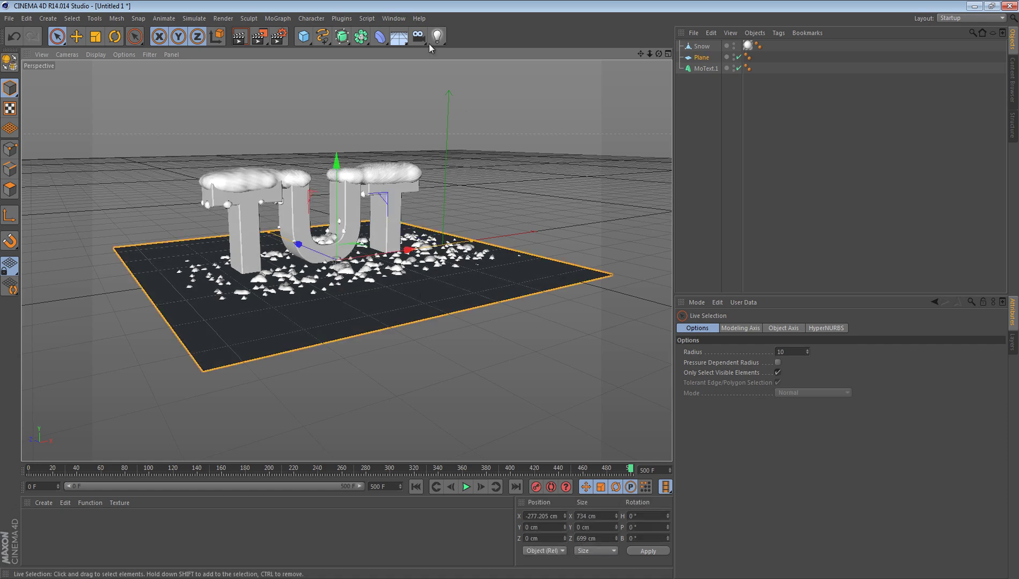
left_click(352, 76)
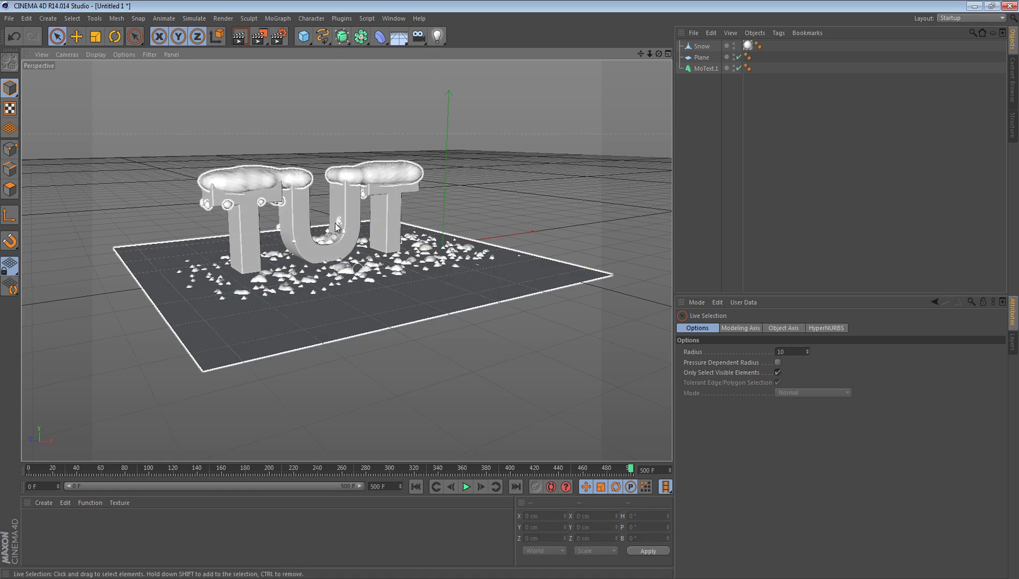
left_click(341, 19)
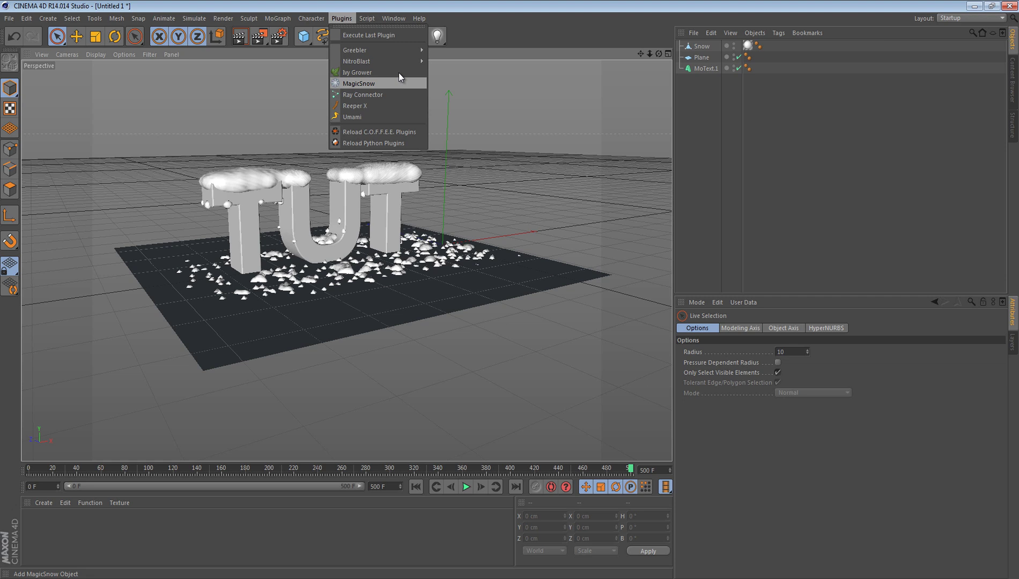
left_click(383, 84)
left_click(700, 68)
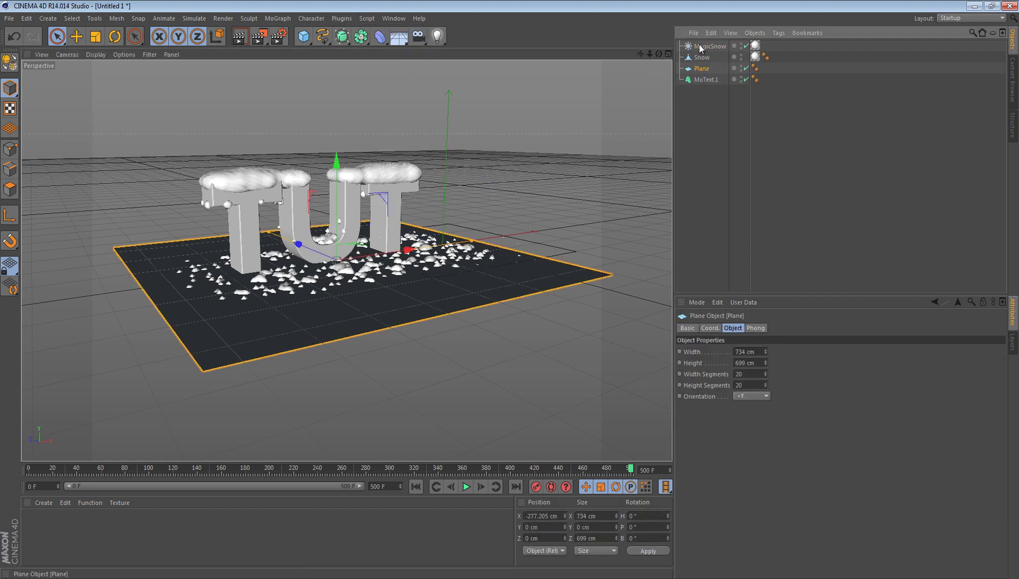
left_click(702, 46)
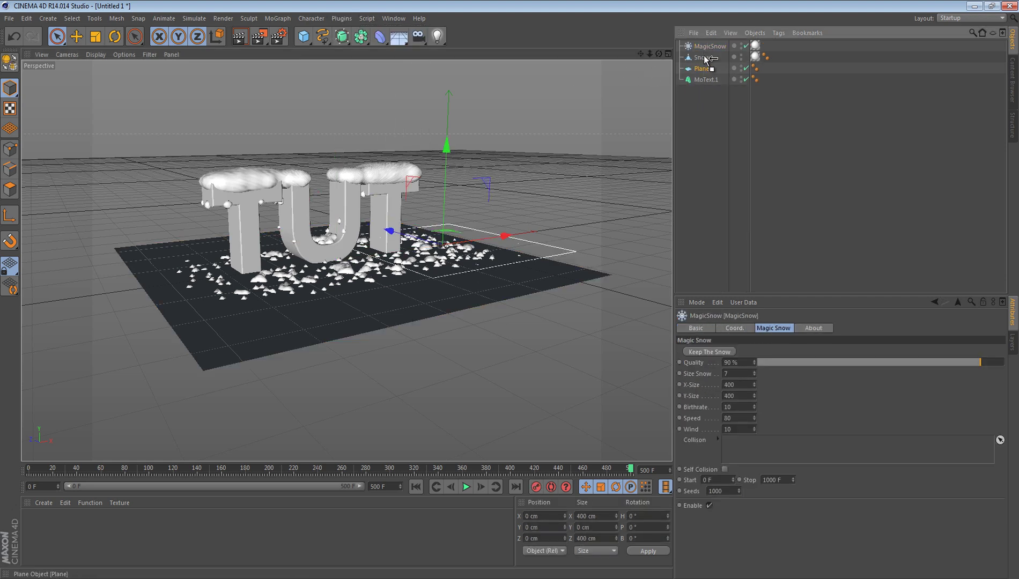
left_click_drag(703, 67, 768, 349)
left_click_drag(736, 454, 735, 453)
left_click(465, 486)
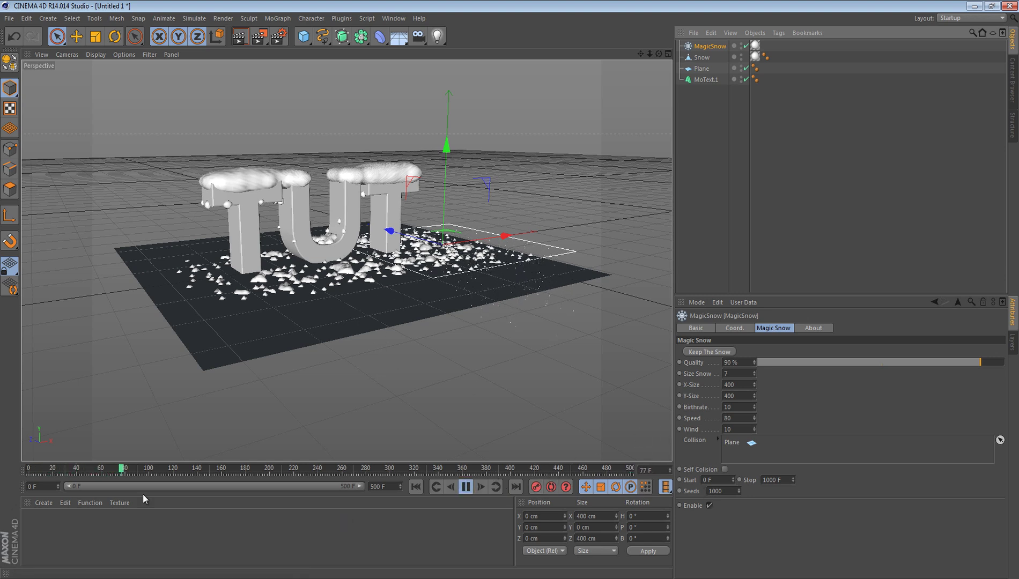
key("F8")
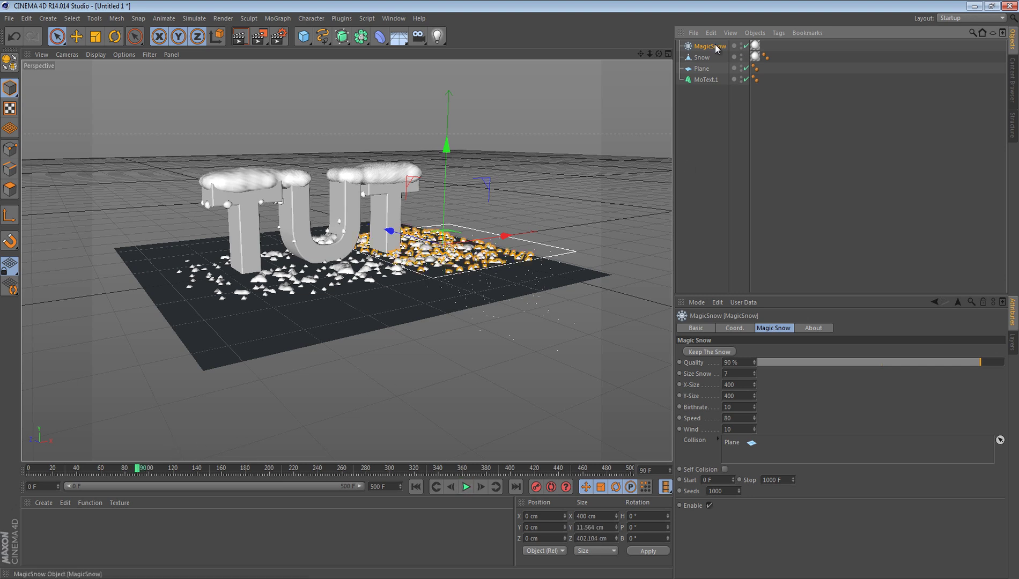
key("Delete")
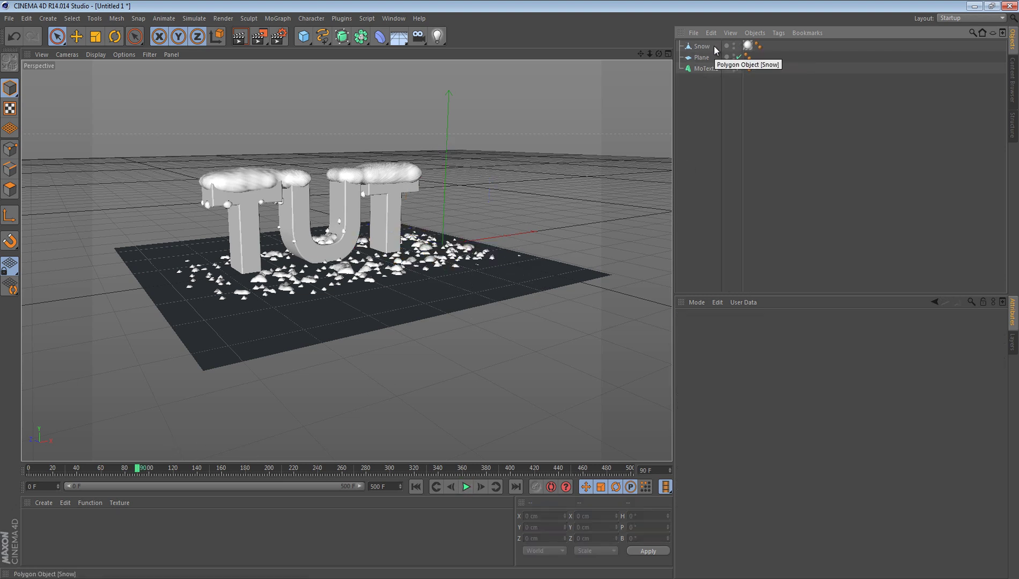
Delete Snow, Plane and MoText.1 one after another from the Object Manager.
left_click(707, 46)
key("Delete")
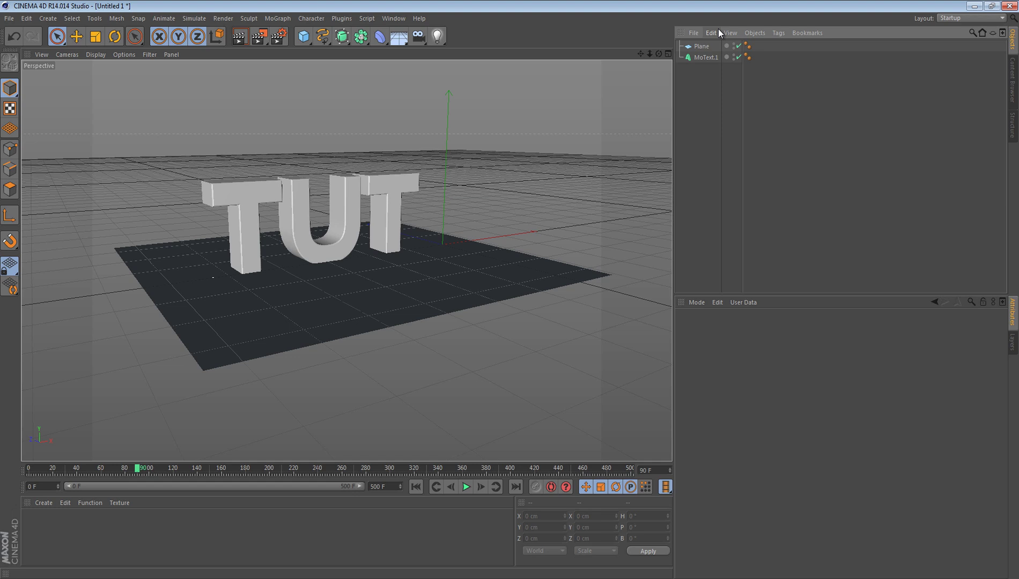
left_click(703, 46)
key("Delete")
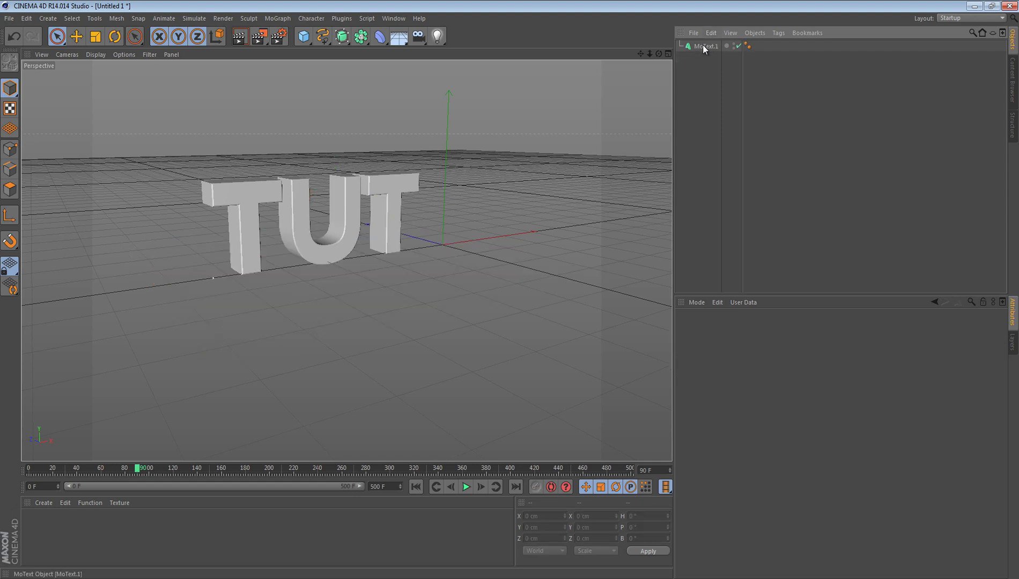
left_click(702, 46)
key("Delete")
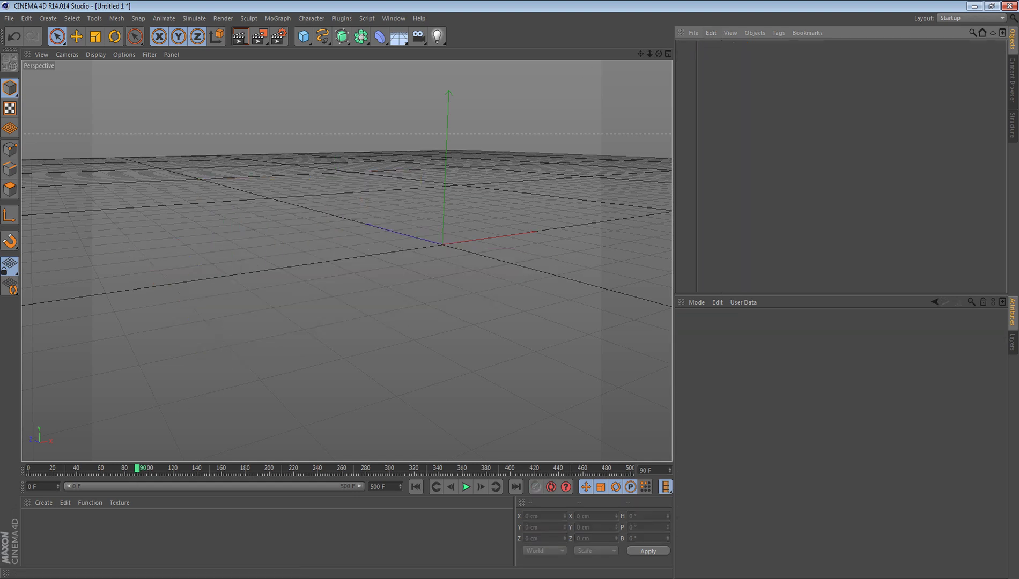
left_click(513, 576)
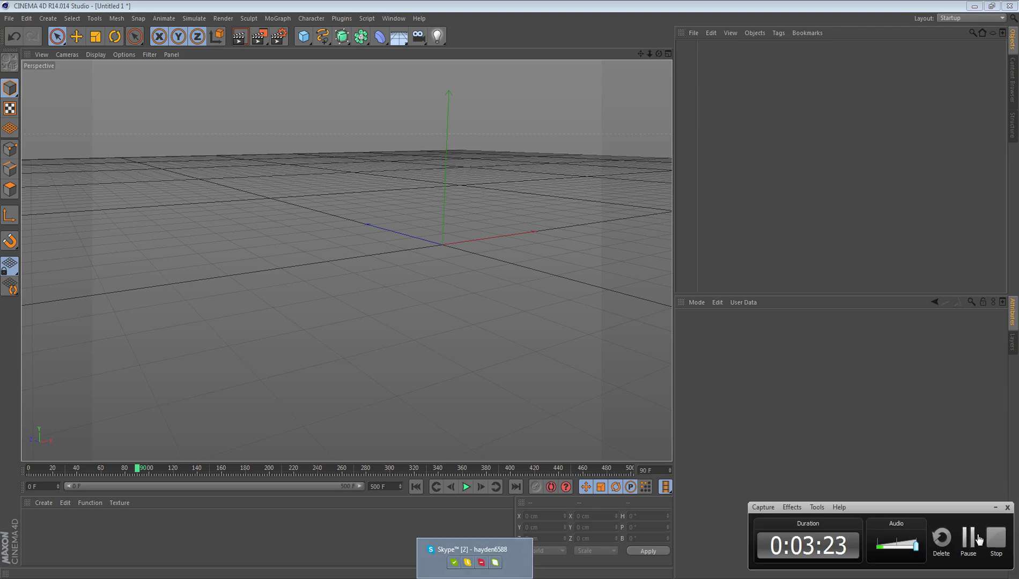